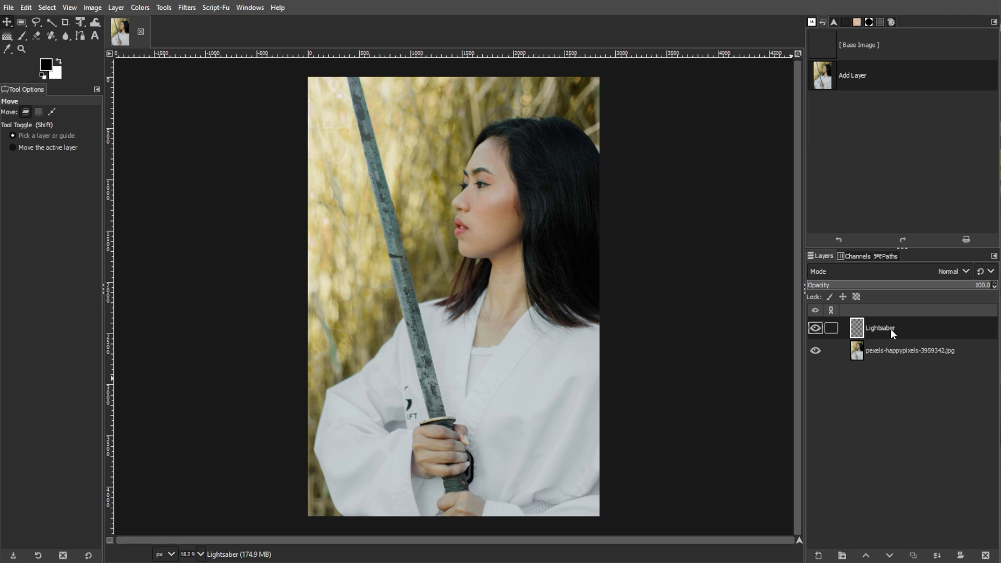
Set the Lightsaber layer's blend mode to Screen.
{"action": "left_click", "coordinate": [901, 267]}
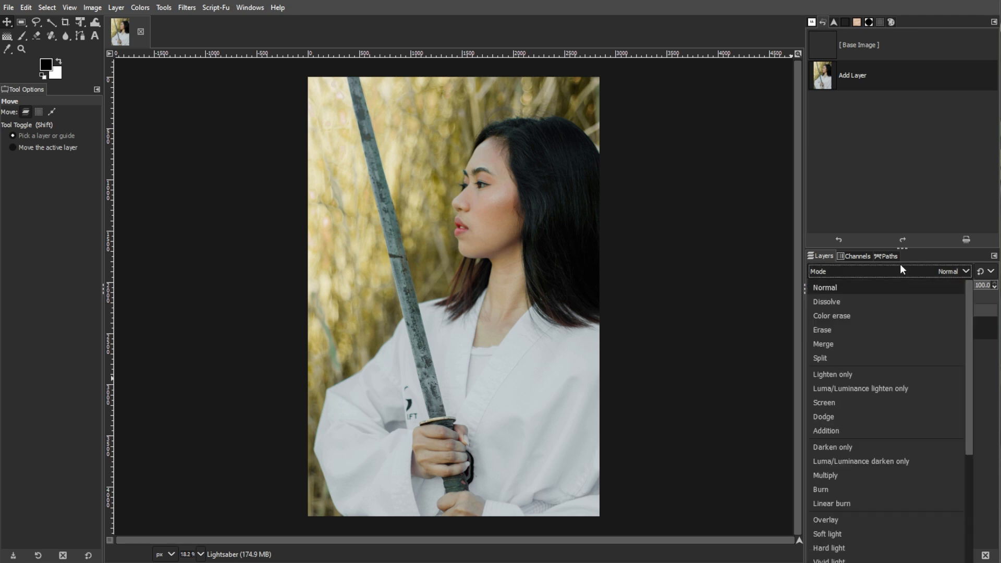
{"action": "left_click", "coordinate": [864, 410]}
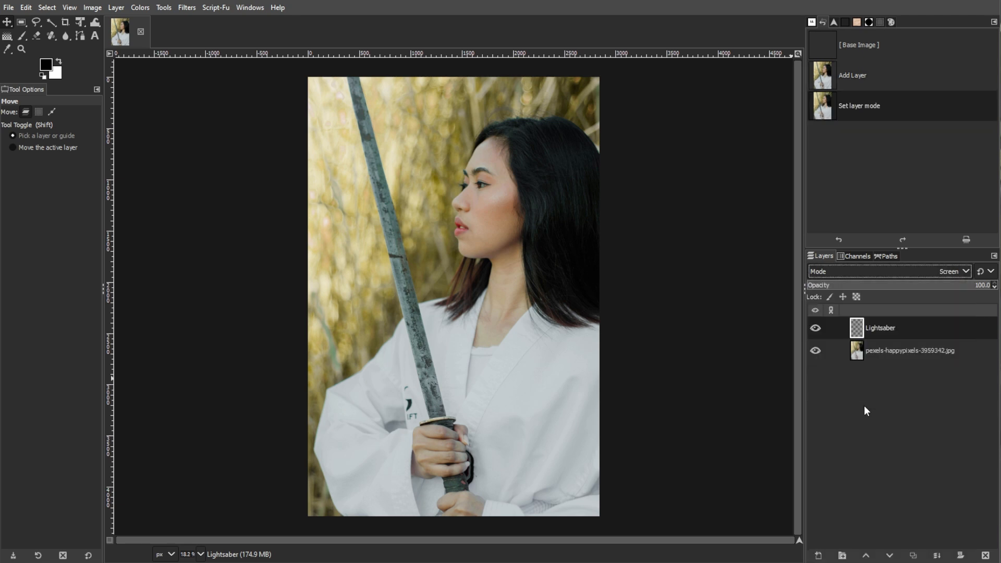
{"action": "left_click", "coordinate": [868, 330]}
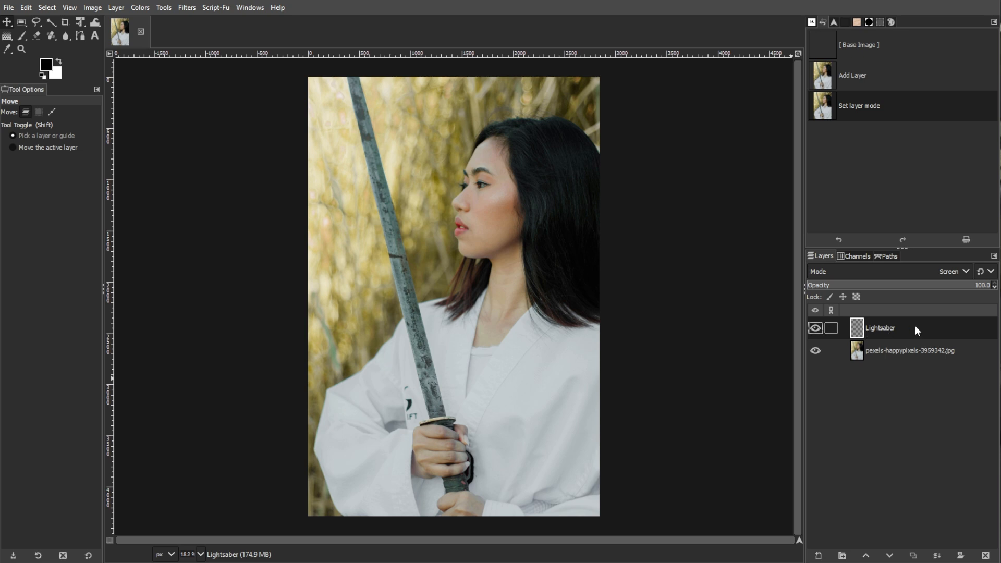
Trace a path with the Paths tool from the sword guard up the blade's left edge and across its tip at the image's upper edge.
{"action": "left_click", "coordinate": [83, 36]}
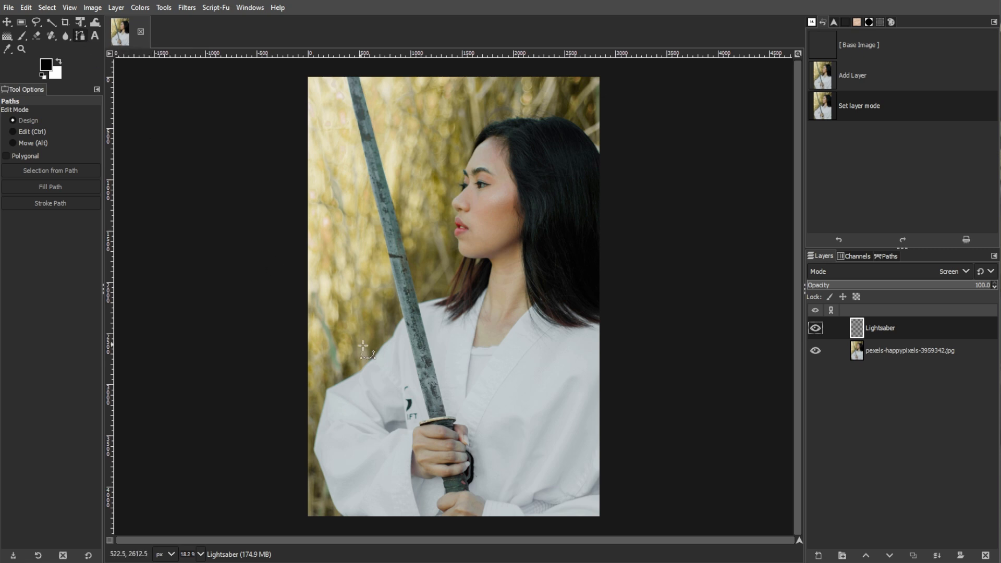
{"action": "scroll", "coordinate": [435, 431], "scroll_direction": "up", "scroll_amount": 4}
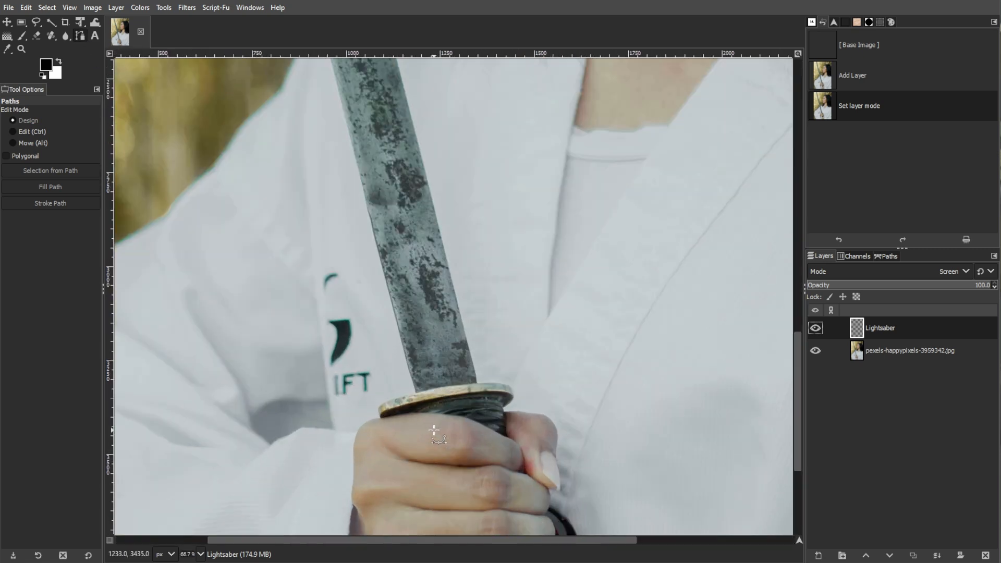
{"action": "left_click", "coordinate": [415, 390]}
{"action": "left_click", "coordinate": [379, 247]}
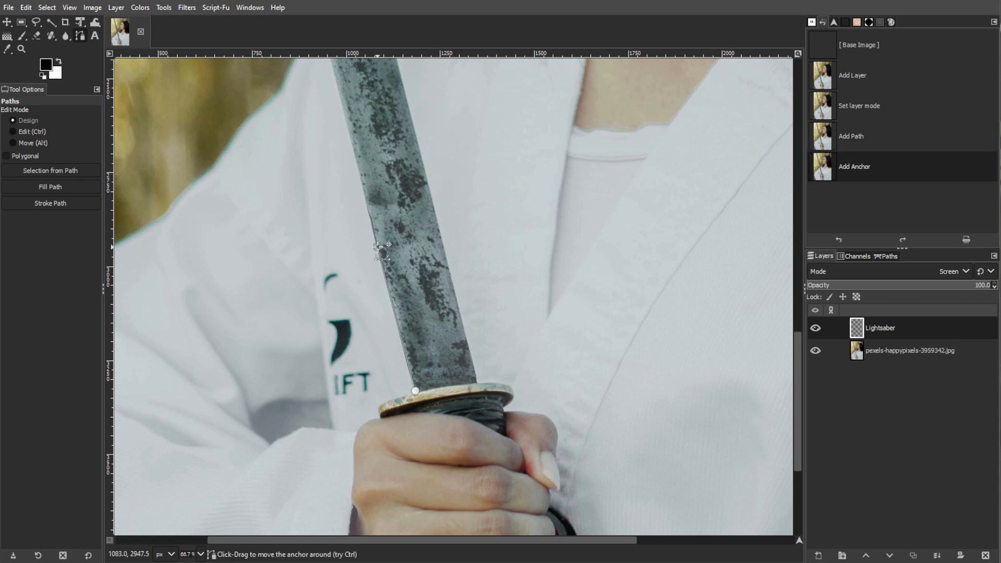
{"action": "scroll", "coordinate": [335, 192], "scroll_direction": "up", "scroll_amount": 3}
{"action": "scroll", "coordinate": [295, 250], "scroll_direction": "down", "scroll_amount": 1}
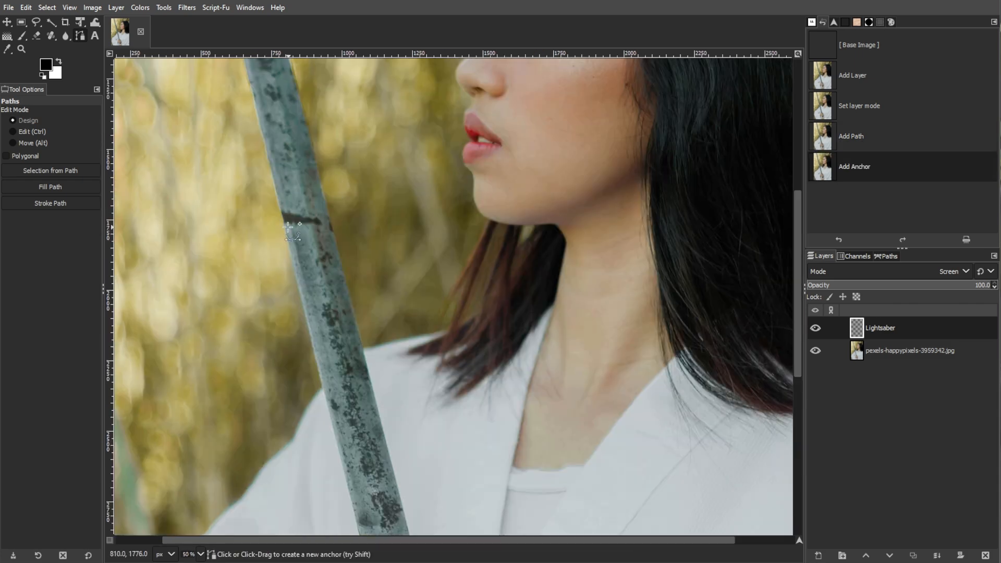
{"action": "left_click", "coordinate": [284, 224]}
{"action": "scroll", "coordinate": [281, 219], "scroll_direction": "up", "scroll_amount": 1}
{"action": "left_click", "coordinate": [242, 167]}
{"action": "scroll", "coordinate": [241, 166], "scroll_direction": "up", "scroll_amount": 5}
{"action": "left_click", "coordinate": [185, 148]}
{"action": "scroll", "coordinate": [209, 187], "scroll_direction": "up", "scroll_amount": 2}
{"action": "left_click", "coordinate": [237, 111]}
{"action": "scroll", "coordinate": [257, 150], "scroll_direction": "down", "scroll_amount": 1}
{"action": "left_click", "coordinate": [234, 83]}
{"action": "left_click", "coordinate": [267, 81]}
Continue the path down the blade's right edge to the guard, adjusting anchors to follow the blade outline.
{"action": "left_click", "coordinate": [300, 202]}
{"action": "left_click_drag", "start_coordinate": [300, 202], "coordinate": [301, 203]}
{"action": "left_click", "coordinate": [330, 314]}
{"action": "scroll", "coordinate": [334, 318], "scroll_direction": "down", "scroll_amount": 1}
{"action": "left_click", "coordinate": [363, 326]}
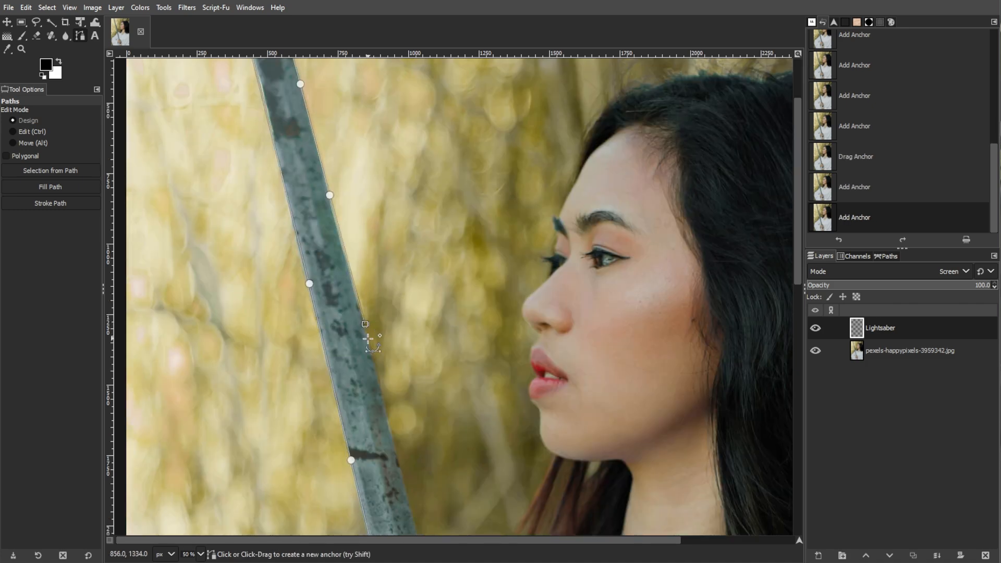
{"action": "scroll", "coordinate": [381, 323], "scroll_direction": "down", "scroll_amount": 2}
{"action": "left_click", "coordinate": [419, 310]}
{"action": "scroll", "coordinate": [433, 232], "scroll_direction": "down", "scroll_amount": 2}
{"action": "left_click", "coordinate": [456, 338]}
{"action": "scroll", "coordinate": [454, 336], "scroll_direction": "up", "scroll_amount": 2}
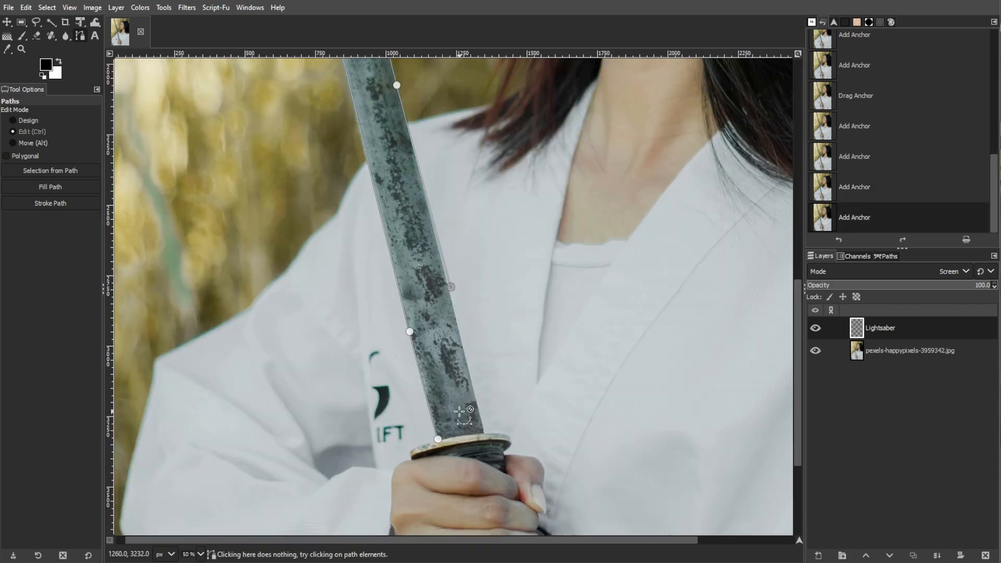
{"action": "left_click", "coordinate": [494, 440]}
{"action": "mouse_move", "coordinate": [494, 440]}
{"action": "left_mouse_down"}
{"action": "mouse_move", "coordinate": [468, 441]}
{"action": "mouse_move", "coordinate": [492, 439]}
{"action": "left_mouse_up"}
{"action": "left_click", "coordinate": [466, 442]}
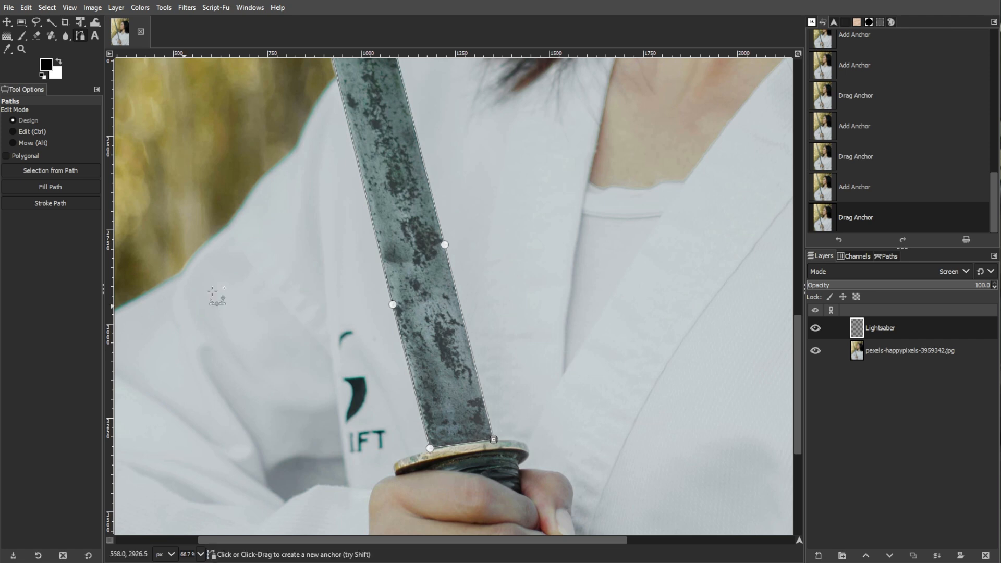
Convert the blade path into a selection.
{"action": "right_click", "coordinate": [400, 243]}
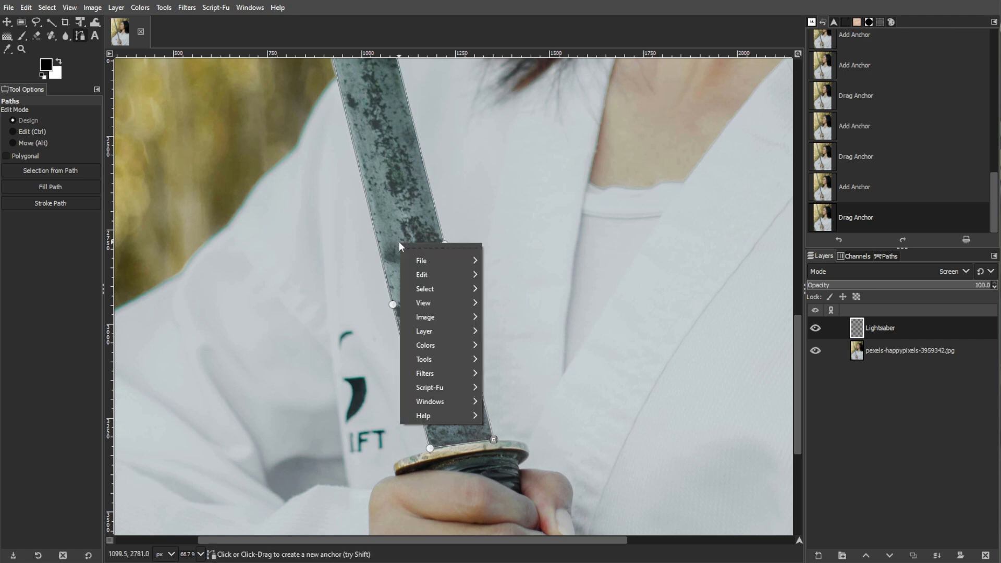
{"action": "left_click", "coordinate": [58, 170]}
{"action": "left_click", "coordinate": [58, 170]}
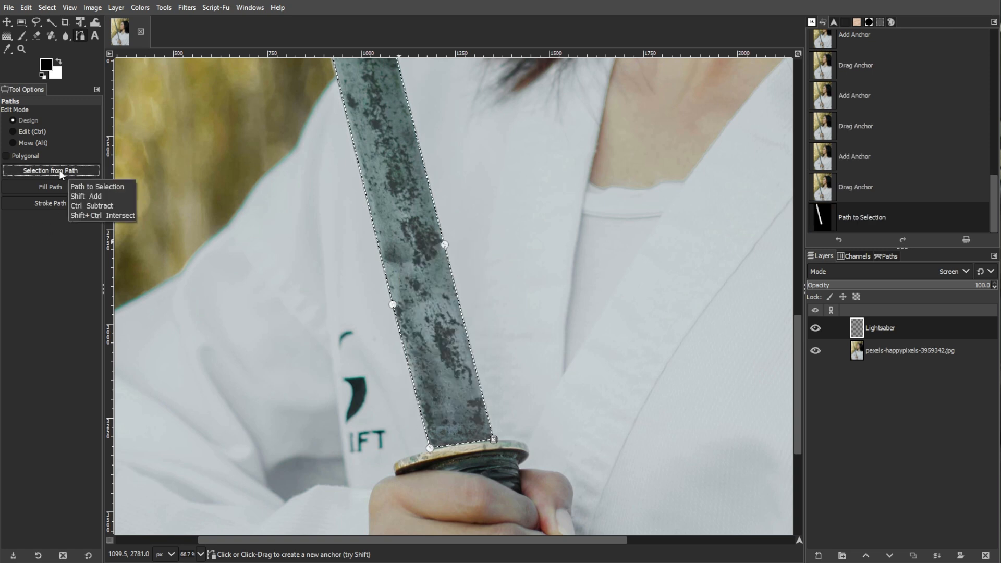
Fill the blade selection with white as the foreground color on the Lightsaber layer and remove the selection.
{"action": "left_click", "coordinate": [58, 63]}
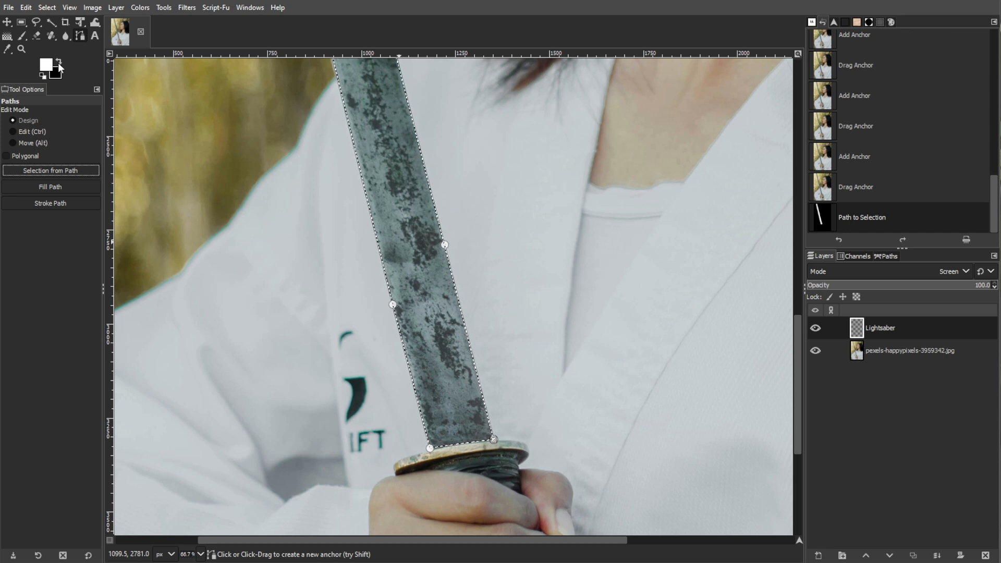
{"action": "left_click", "coordinate": [9, 36]}
{"action": "left_click", "coordinate": [395, 193]}
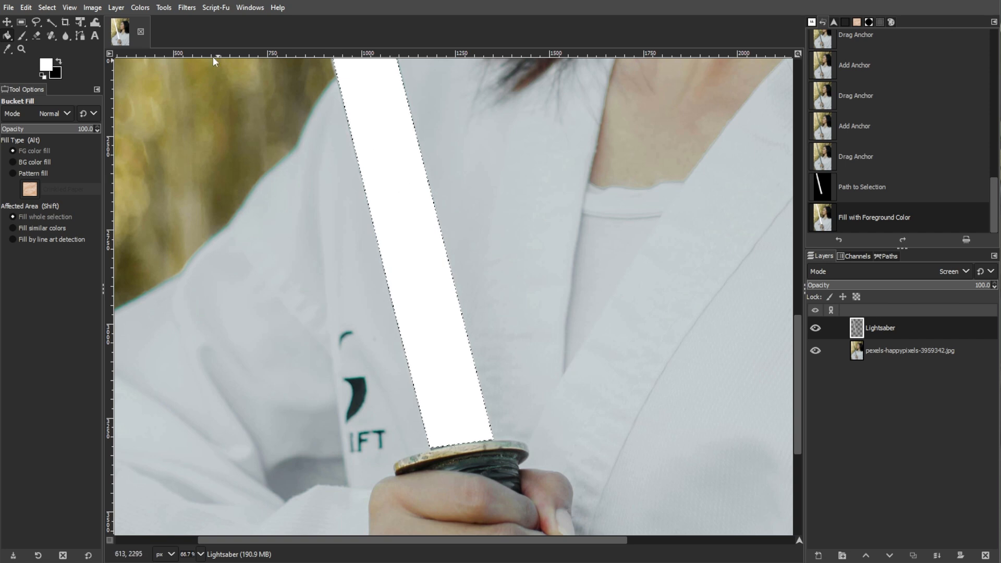
{"action": "left_click", "coordinate": [47, 7]}
{"action": "left_click", "coordinate": [52, 36]}
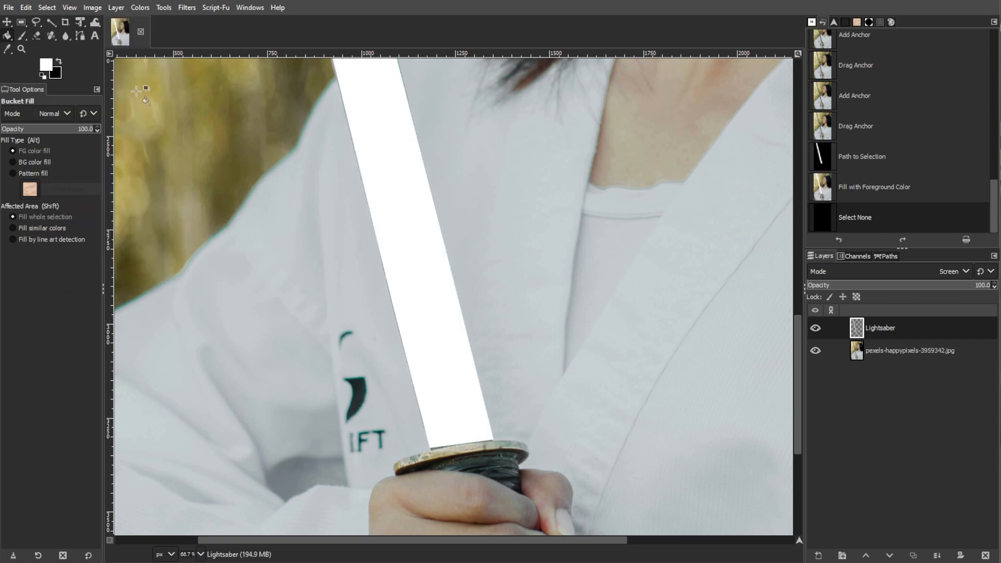
{"action": "scroll", "coordinate": [462, 228], "scroll_direction": "down", "scroll_amount": 2}
{"action": "scroll", "coordinate": [463, 228], "scroll_direction": "down", "scroll_amount": 3}
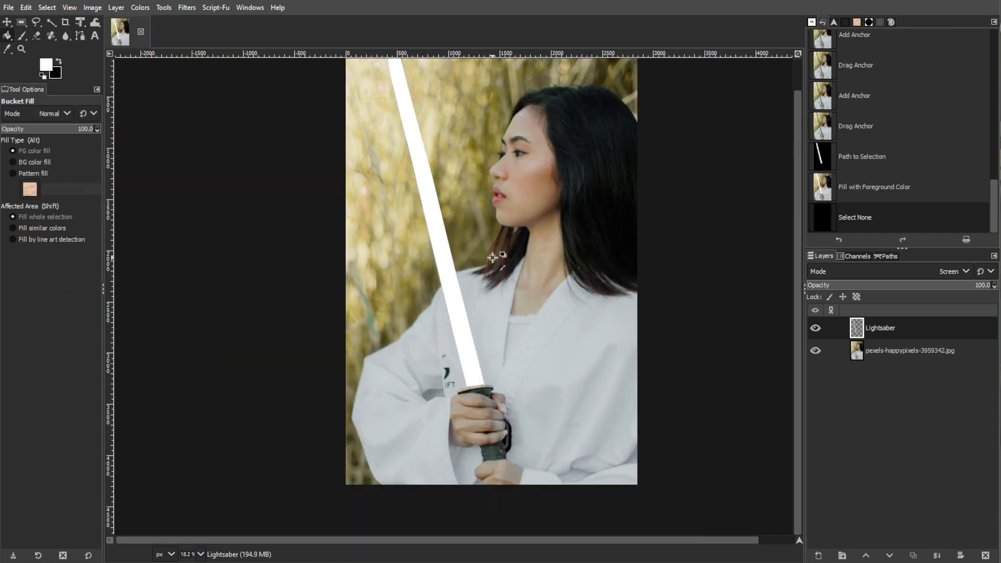
{"action": "scroll", "coordinate": [492, 257], "scroll_direction": "up", "scroll_amount": 1}
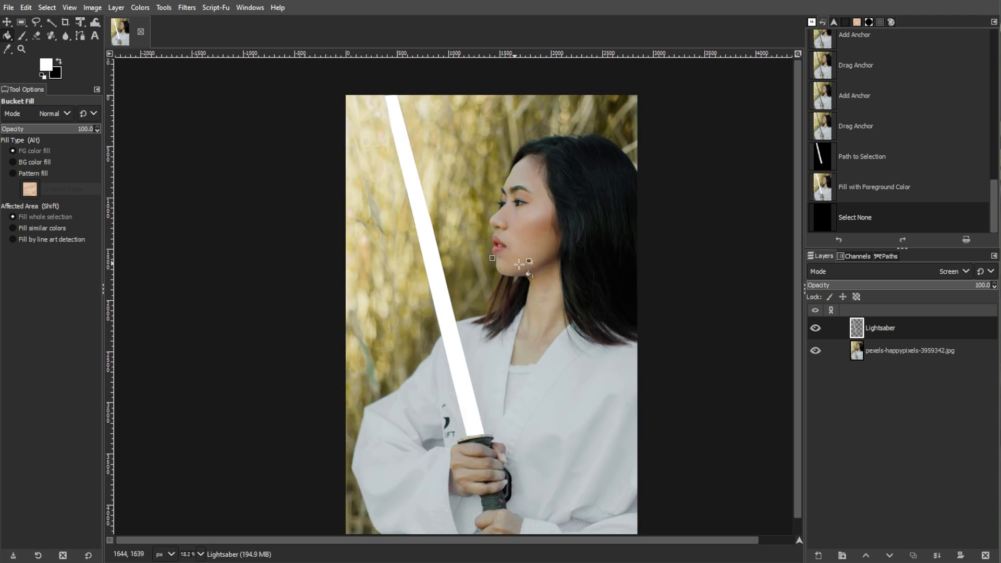
Duplicate the Lightsaber layer twice.
{"action": "right_click", "coordinate": [918, 329]}
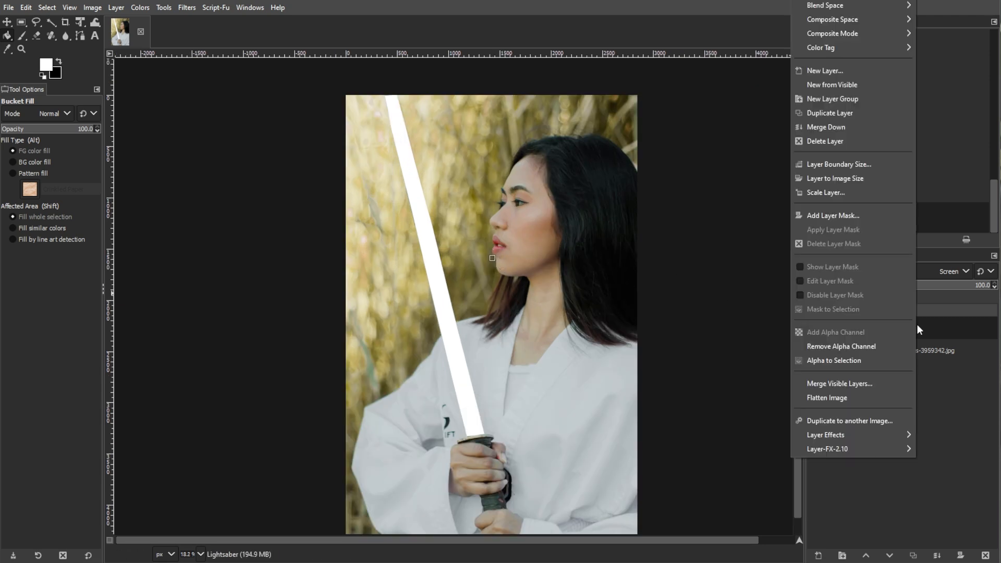
{"action": "left_click", "coordinate": [840, 114]}
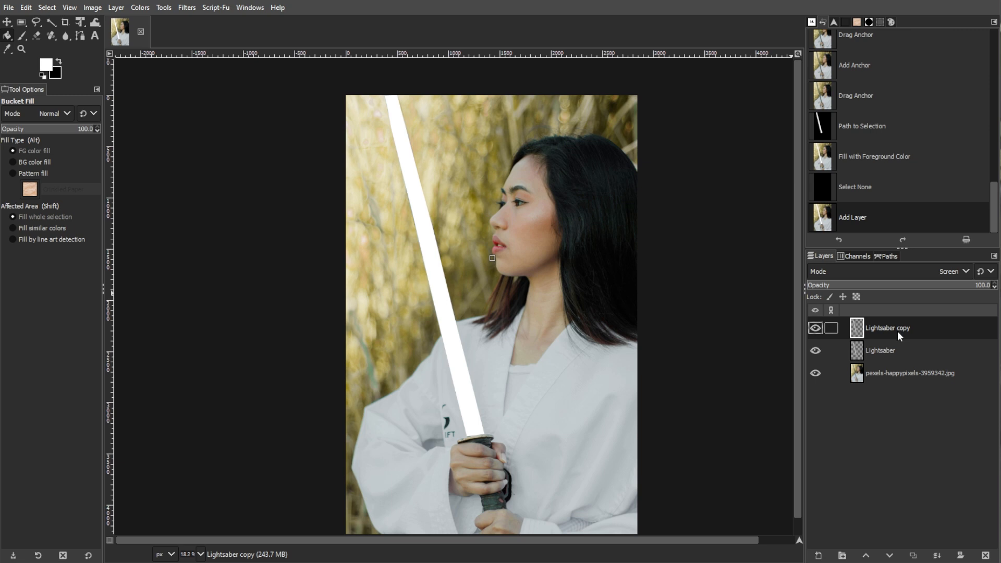
{"action": "key", "text": "shift+ctrl+d"}
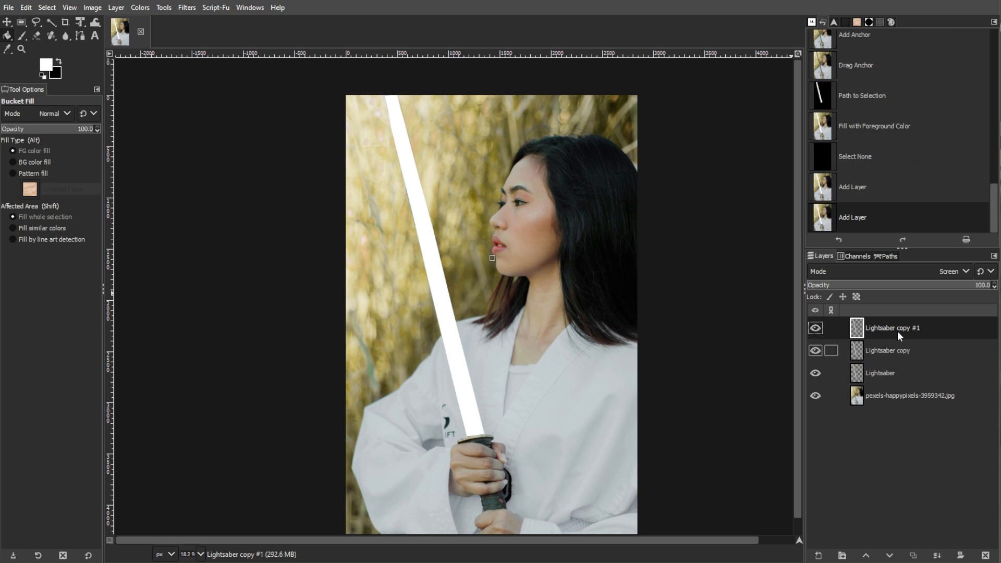
Apply a Gaussian Blur with Size X and Size Y of 5 to the original Lightsaber layer.
{"action": "left_click", "coordinate": [897, 371]}
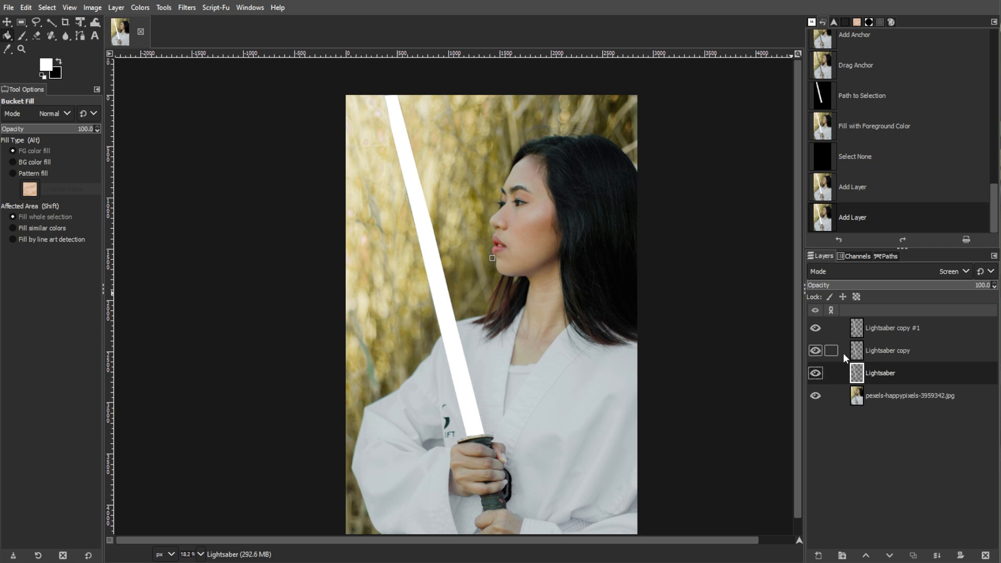
{"action": "left_click", "coordinate": [187, 7]}
{"action": "mouse_move", "coordinate": [211, 88]}
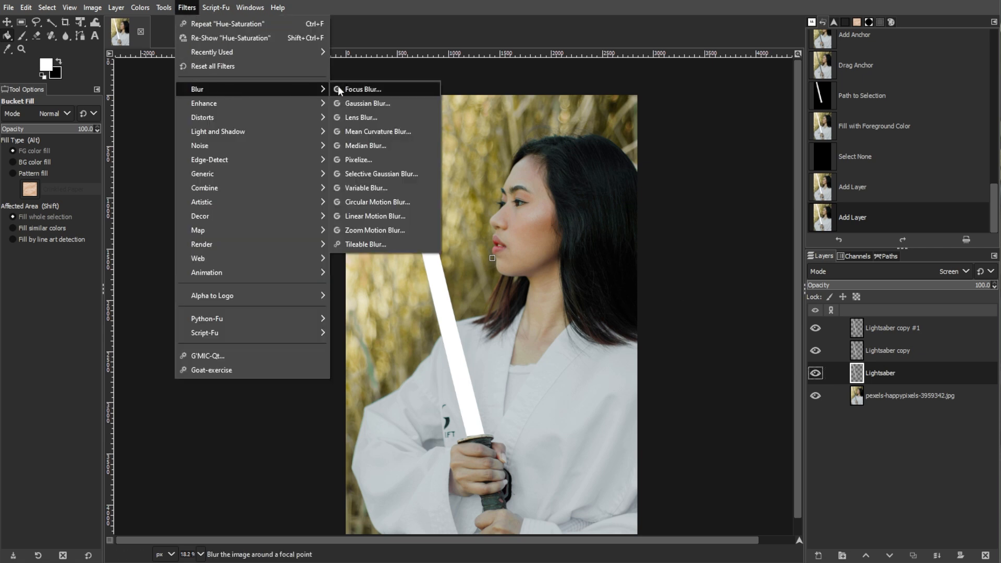
{"action": "left_click", "coordinate": [347, 104]}
{"action": "double_click", "coordinate": [881, 131]}
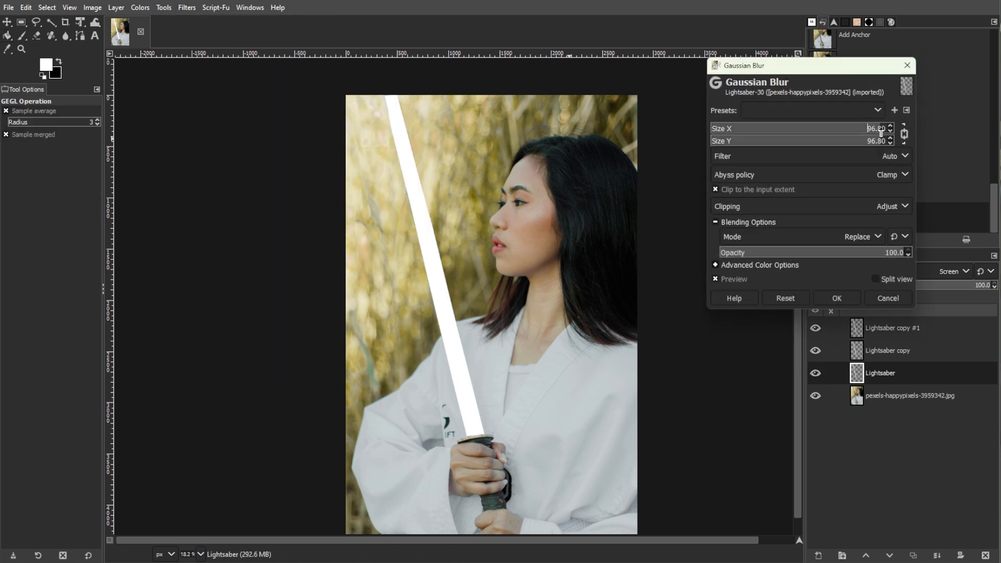
{"action": "type", "text": "5"}
{"action": "key", "text": "Return"}
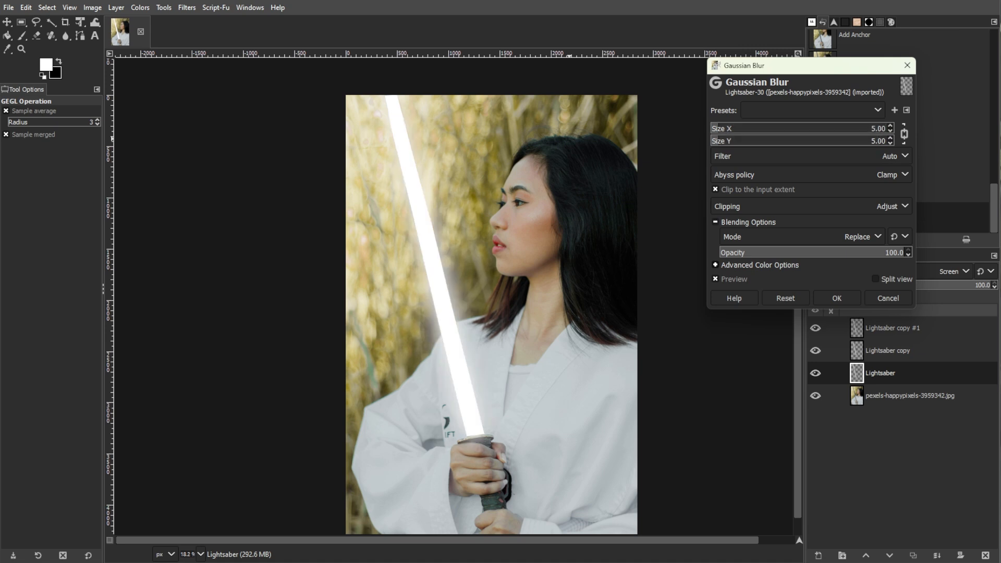
{"action": "left_click", "coordinate": [850, 296]}
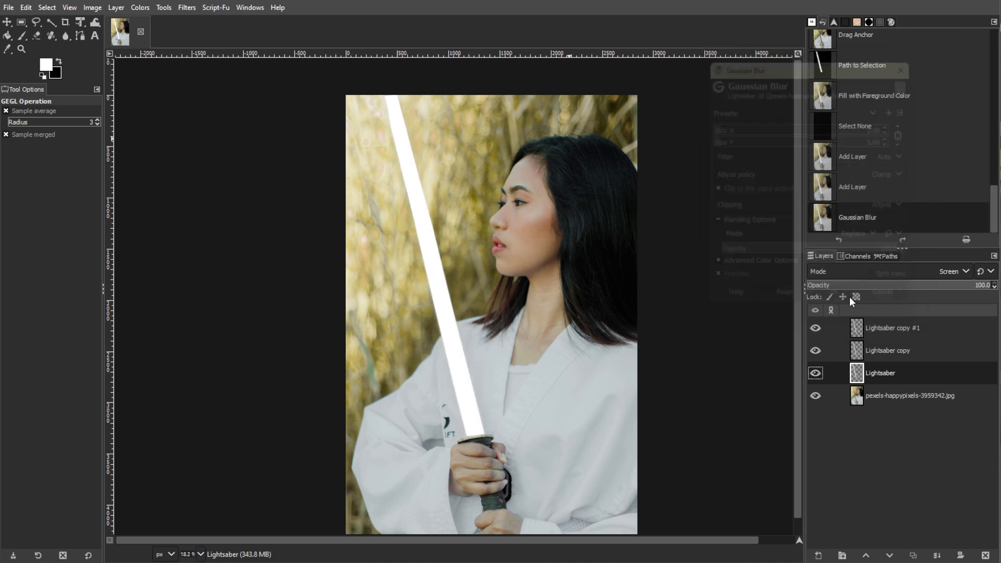
Apply a Gaussian Blur with Size X and Size Y of 20 to the Lightsaber copy layer.
{"action": "left_click", "coordinate": [898, 354]}
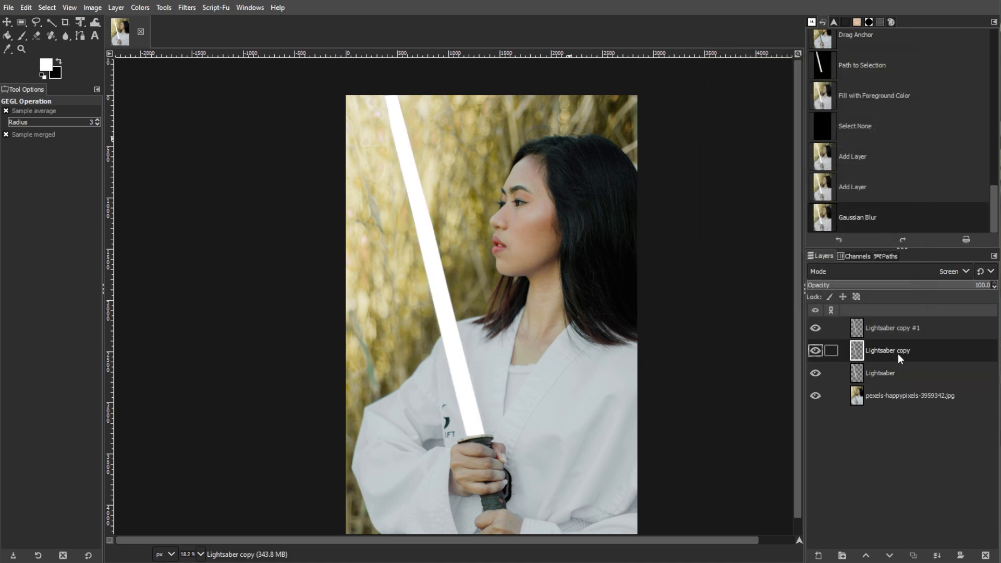
{"action": "left_click", "coordinate": [191, 8]}
{"action": "mouse_move", "coordinate": [195, 89]}
{"action": "left_click", "coordinate": [342, 91]}
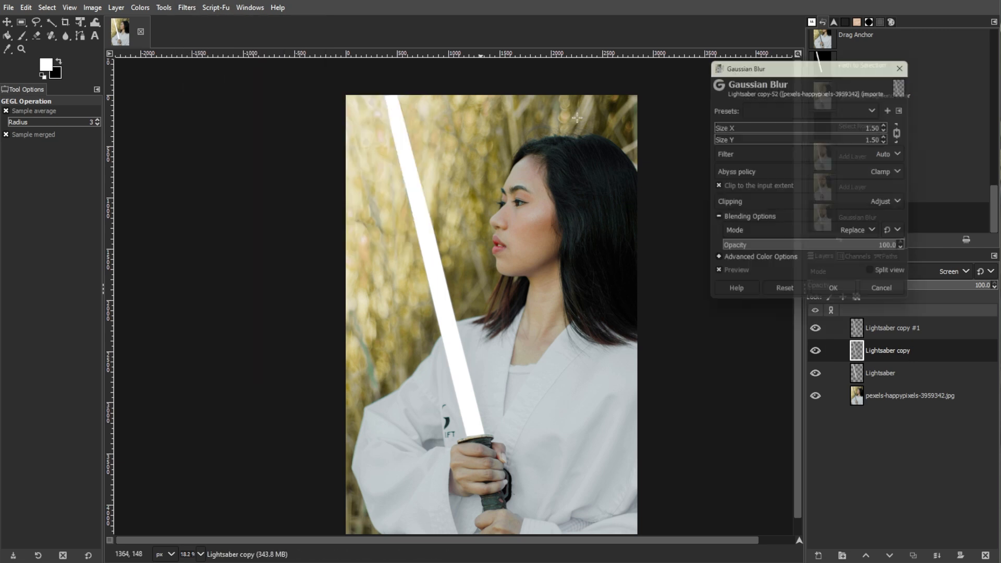
{"action": "left_click", "coordinate": [796, 140]}
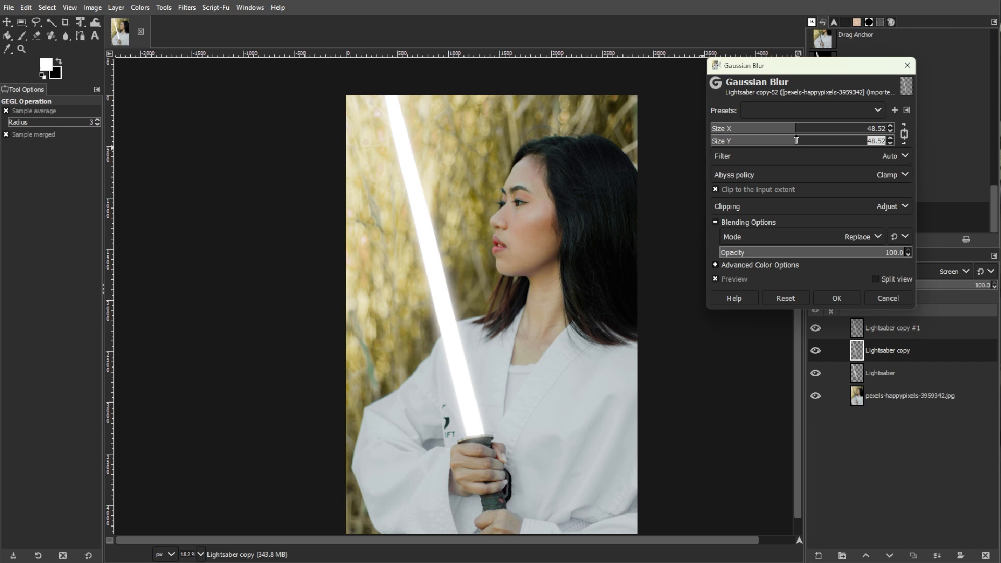
{"action": "type", "text": "20"}
{"action": "key", "text": "Return"}
{"action": "left_click", "coordinate": [837, 298]}
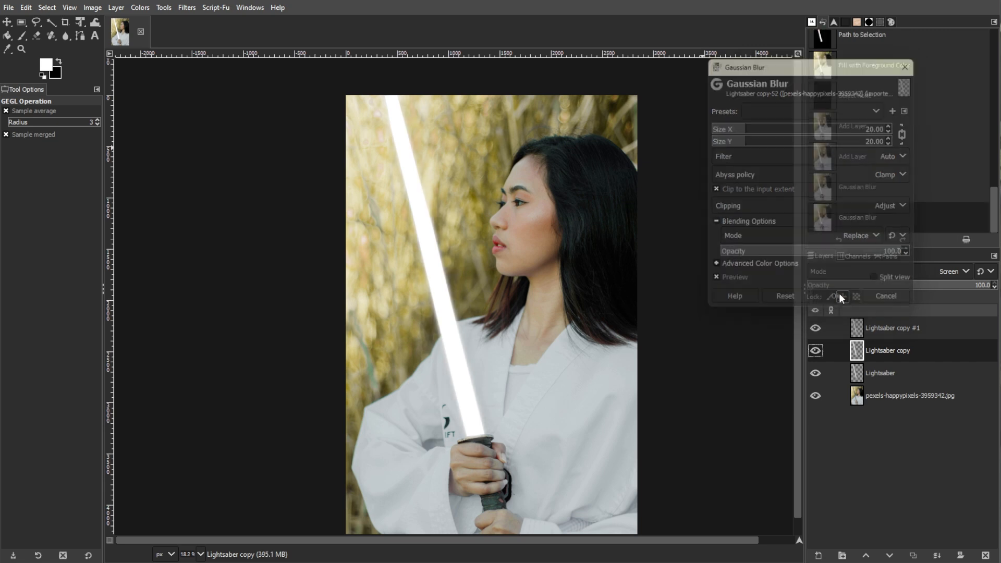
Apply a Gaussian Blur of size 40 to the Lightsaber copy #1 layer.
{"action": "left_click", "coordinate": [884, 331]}
{"action": "left_click", "coordinate": [186, 8]}
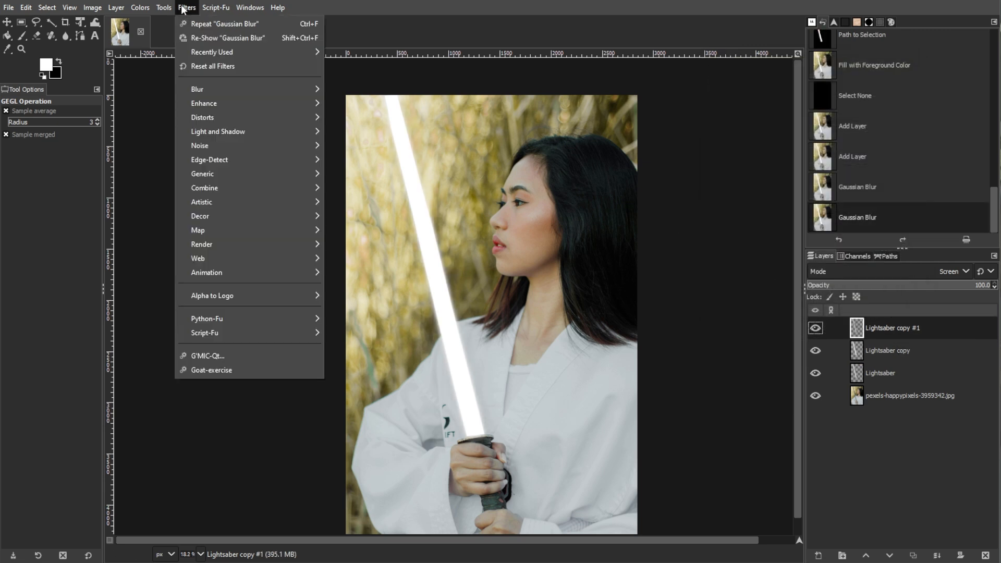
{"action": "left_click", "coordinate": [360, 104]}
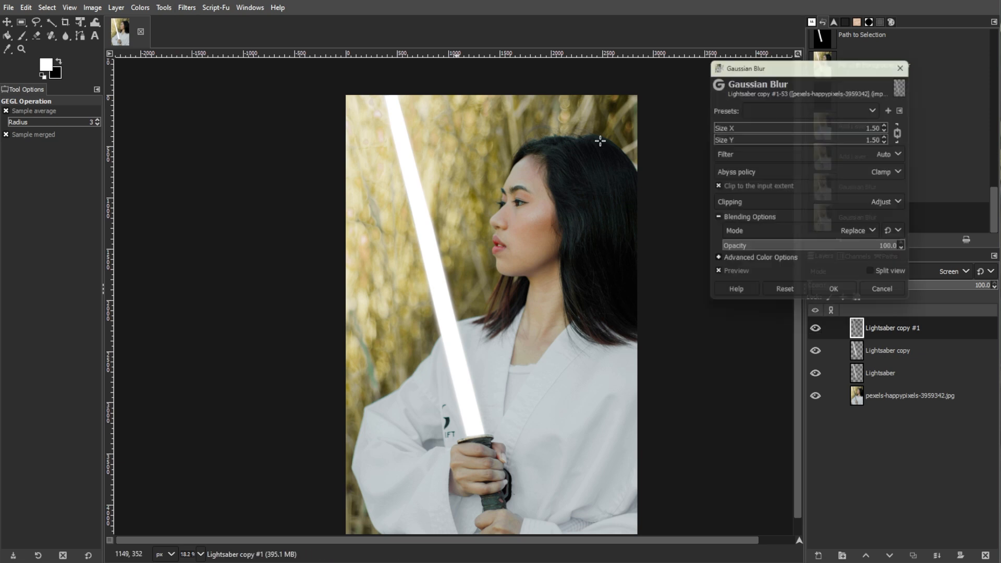
{"action": "left_click", "coordinate": [780, 134]}
{"action": "type", "text": "40"}
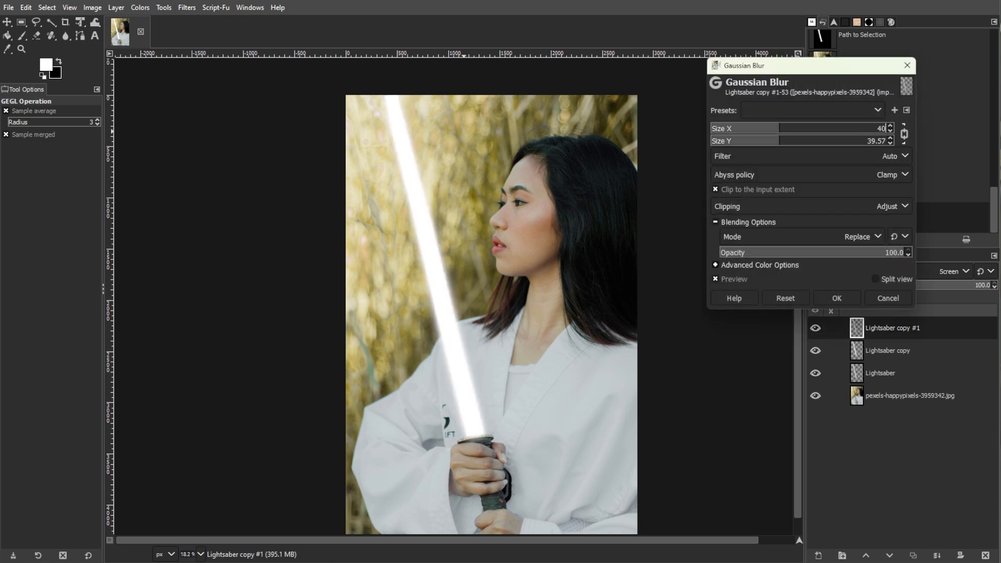
{"action": "left_click", "coordinate": [830, 297]}
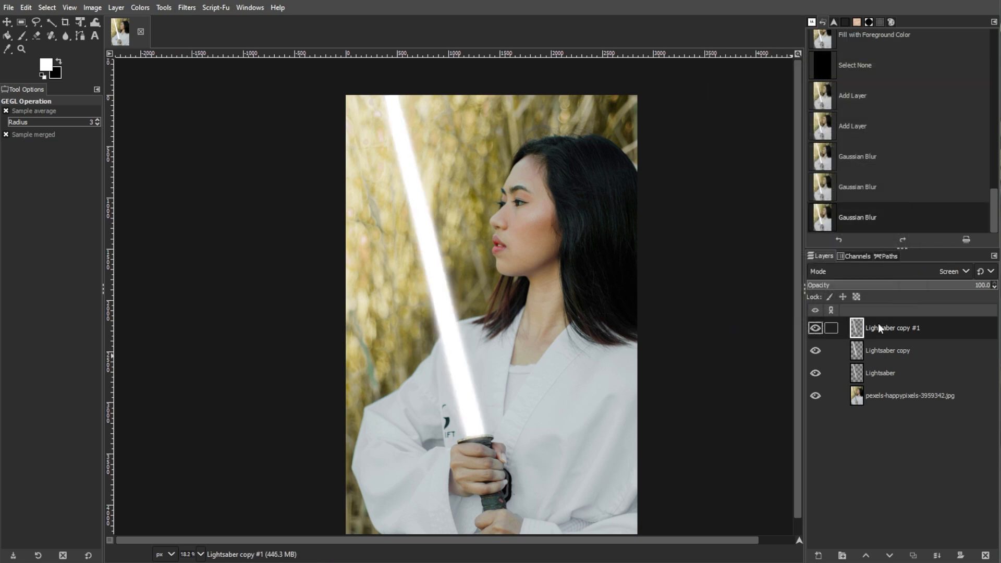
Merge the Lightsaber copy #1 layer down into the Lightsaber copy layer.
{"action": "left_click", "coordinate": [116, 7]}
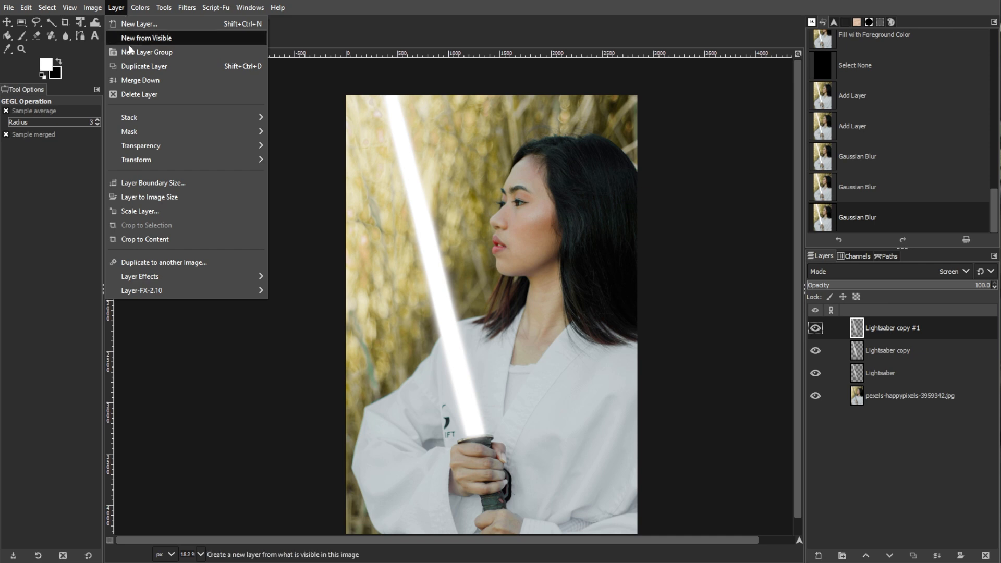
{"action": "left_click", "coordinate": [133, 79]}
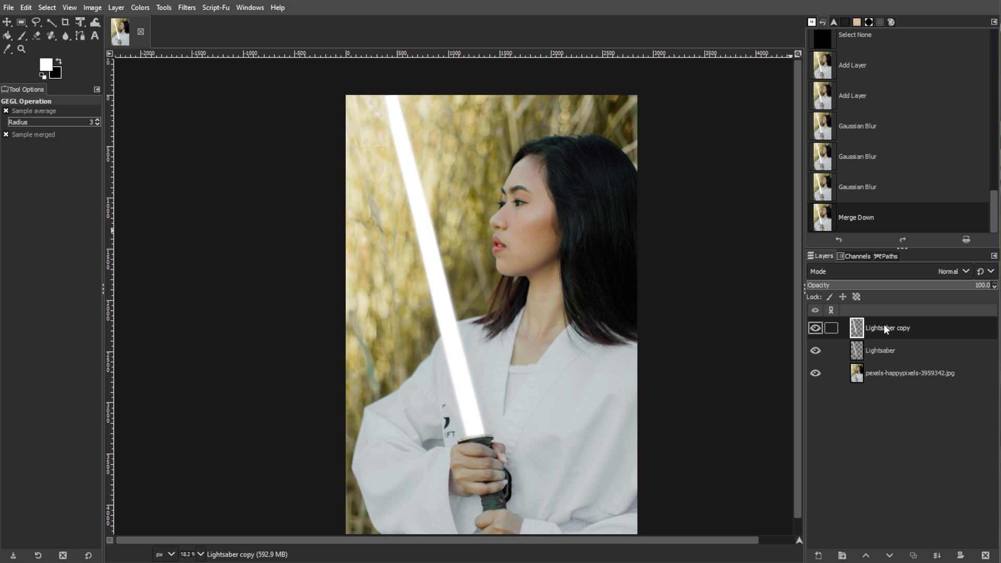
Merge the Lightsaber copy layer down into the Lightsaber layer and set the merged layer's blending mode to Screen.
{"action": "left_click", "coordinate": [937, 555]}
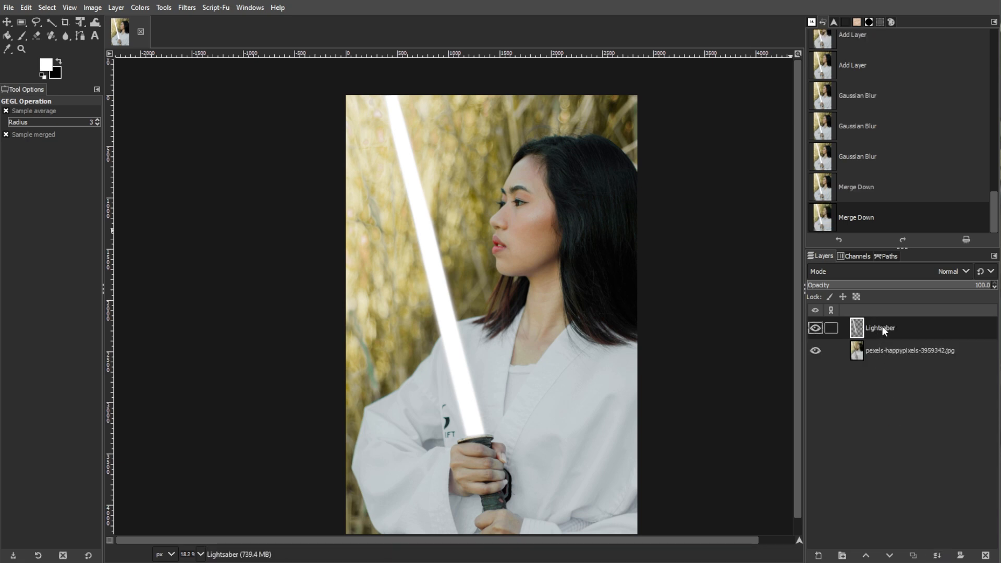
{"action": "left_click", "coordinate": [887, 270]}
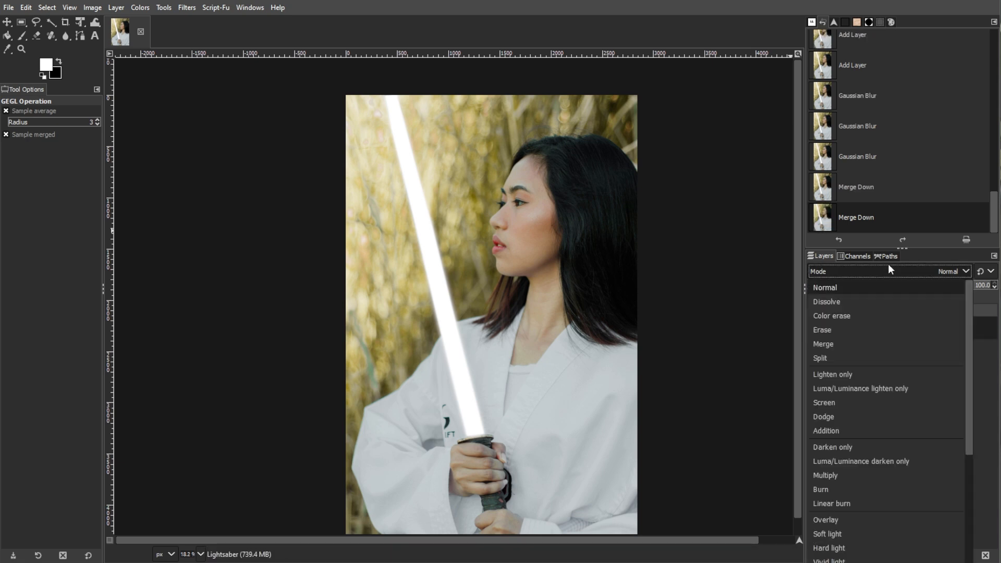
{"action": "left_click", "coordinate": [860, 408]}
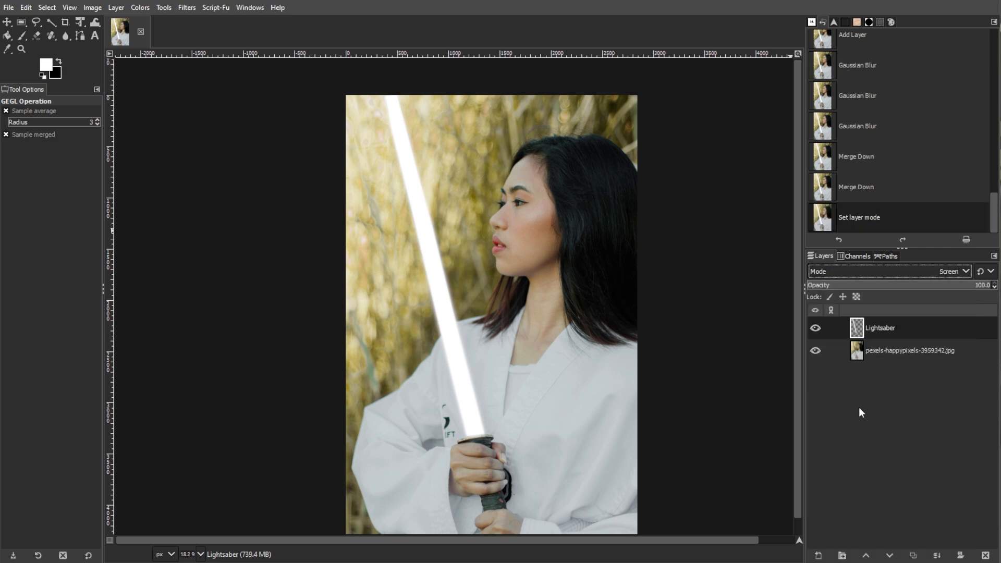
Start a Color Balance adjustment on the Lightsaber layer and vary the three color levels of the midtones.
{"action": "left_click", "coordinate": [147, 8]}
{"action": "left_click", "coordinate": [144, 25]}
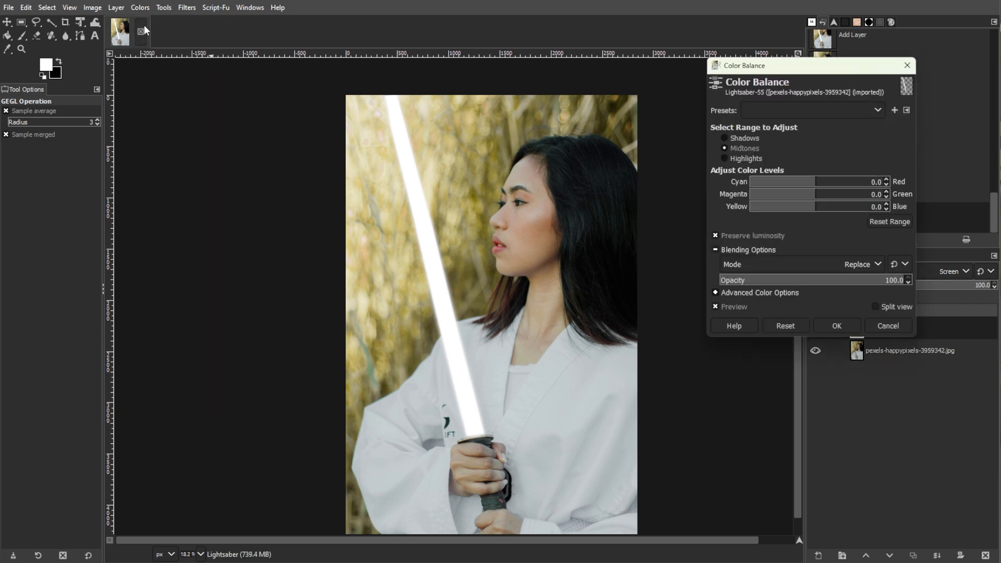
{"action": "left_click", "coordinate": [850, 181]}
{"action": "left_click", "coordinate": [772, 194]}
{"action": "left_click", "coordinate": [826, 206]}
{"action": "left_click", "coordinate": [804, 183]}
{"action": "left_click", "coordinate": [839, 183]}
{"action": "left_click", "coordinate": [617, 197]}
Turn off Preserve luminosity and set the Color Balance highlights to Cyan-Red -28.8, Magenta-Green 21.2 and Yellow-Blue -2.5.
{"action": "left_click", "coordinate": [745, 159]}
{"action": "left_click", "coordinate": [839, 182]}
{"action": "left_click", "coordinate": [845, 195]}
{"action": "left_click", "coordinate": [796, 209]}
{"action": "left_click", "coordinate": [814, 207]}
{"action": "left_click", "coordinate": [716, 236]}
{"action": "left_click", "coordinate": [797, 182]}
{"action": "left_click", "coordinate": [830, 194]}
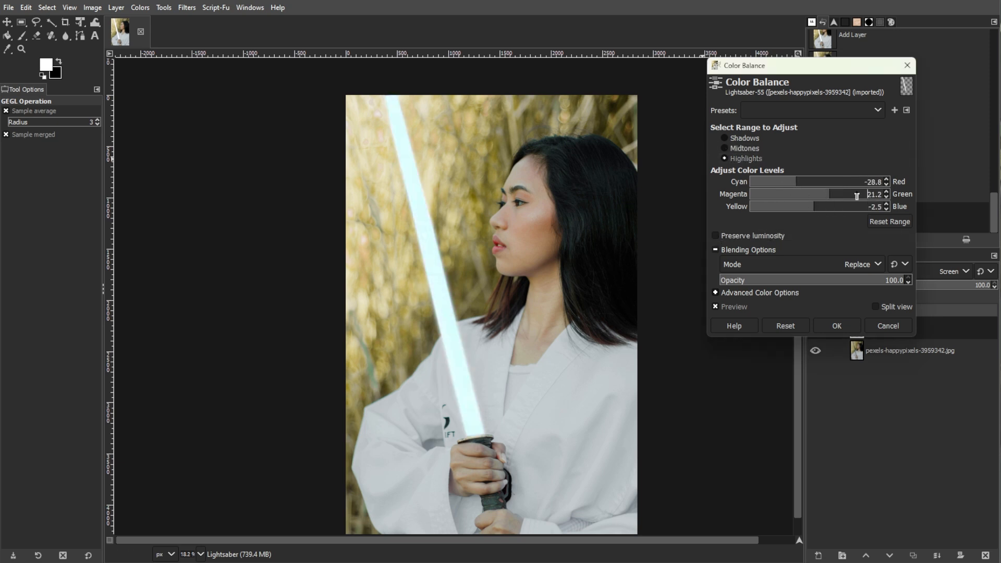
Try a pink blade by setting the highlights to Cyan-Red 96.6 and Yellow-Blue 100, with Magenta-Green shifted toward magenta.
{"action": "left_click", "coordinate": [882, 181]}
{"action": "left_click", "coordinate": [800, 194]}
{"action": "left_click", "coordinate": [884, 207]}
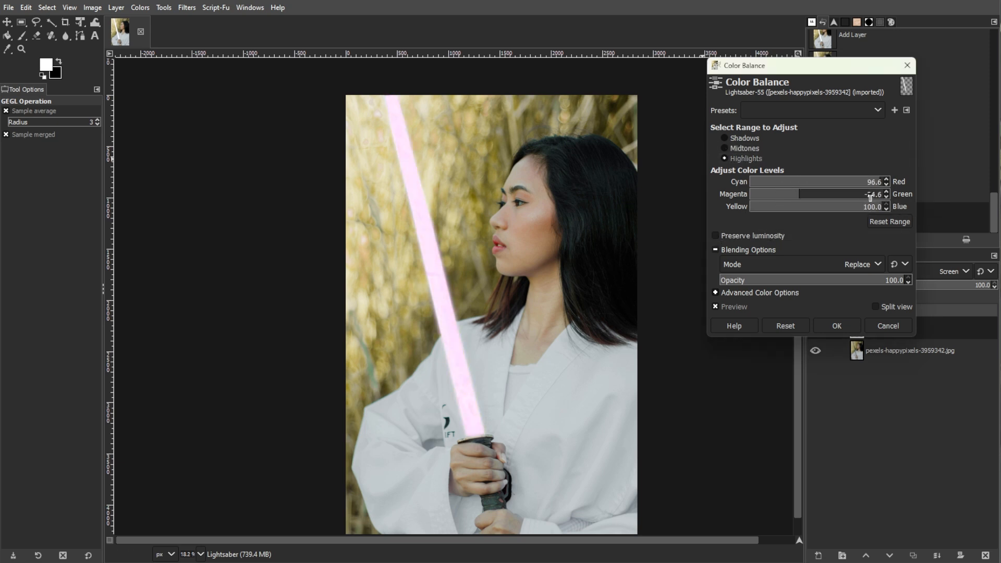
Shift the midtones toward cyan, set the highlights to Cyan-Red -100, Magenta-Green 100 and Yellow-Blue 100, and apply the Color Balance.
{"action": "left_click_drag", "start_coordinate": [867, 182], "coordinate": [746, 182]}
{"action": "left_click", "coordinate": [830, 207]}
{"action": "left_click", "coordinate": [887, 194]}
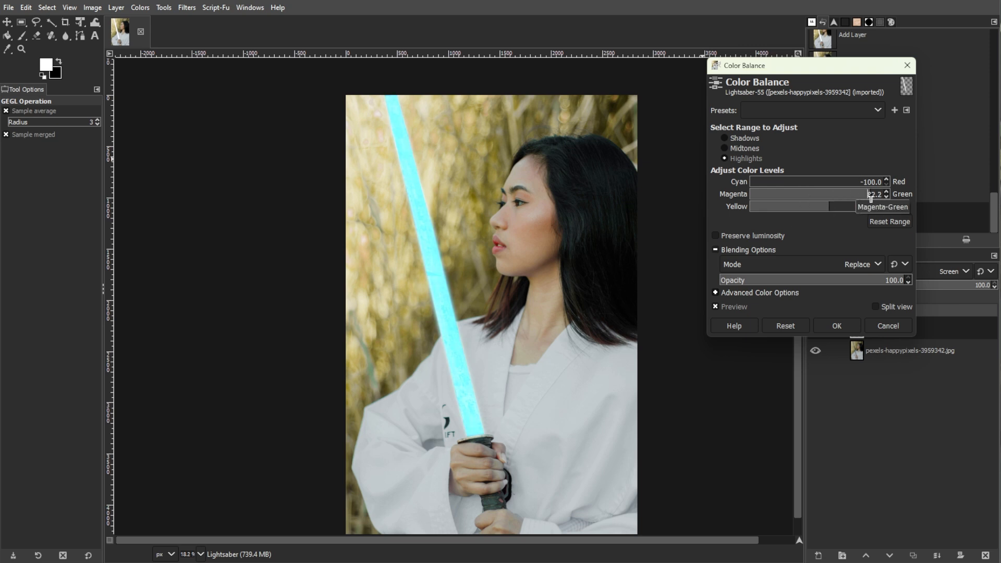
{"action": "left_click", "coordinate": [725, 149]}
{"action": "left_click_drag", "start_coordinate": [847, 182], "coordinate": [746, 181]}
{"action": "left_click", "coordinate": [725, 139]}
{"action": "left_click", "coordinate": [724, 158]}
{"action": "left_click_drag", "start_coordinate": [872, 208], "coordinate": [746, 196]}
{"action": "left_click_drag", "start_coordinate": [856, 183], "coordinate": [938, 185]}
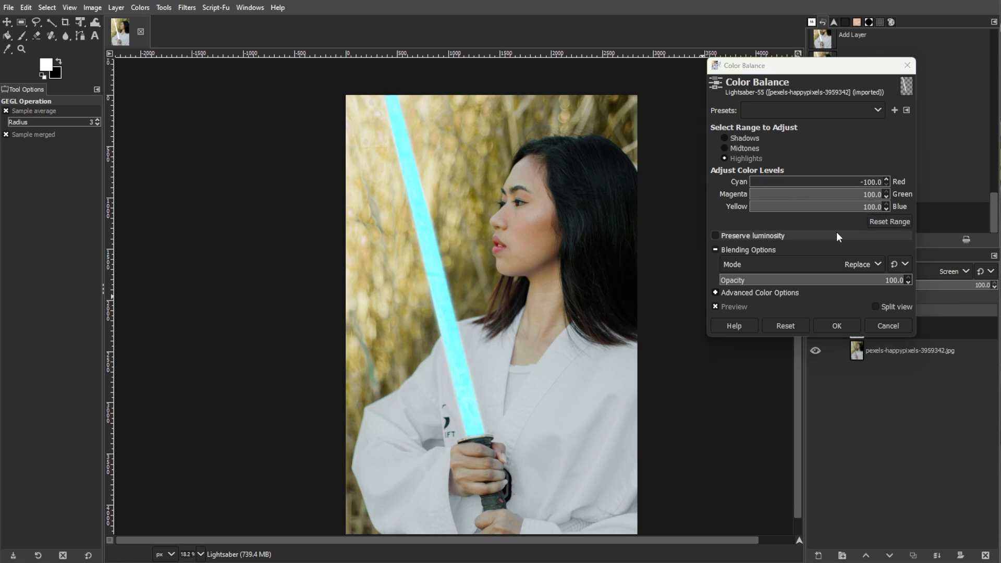
{"action": "left_click", "coordinate": [837, 327]}
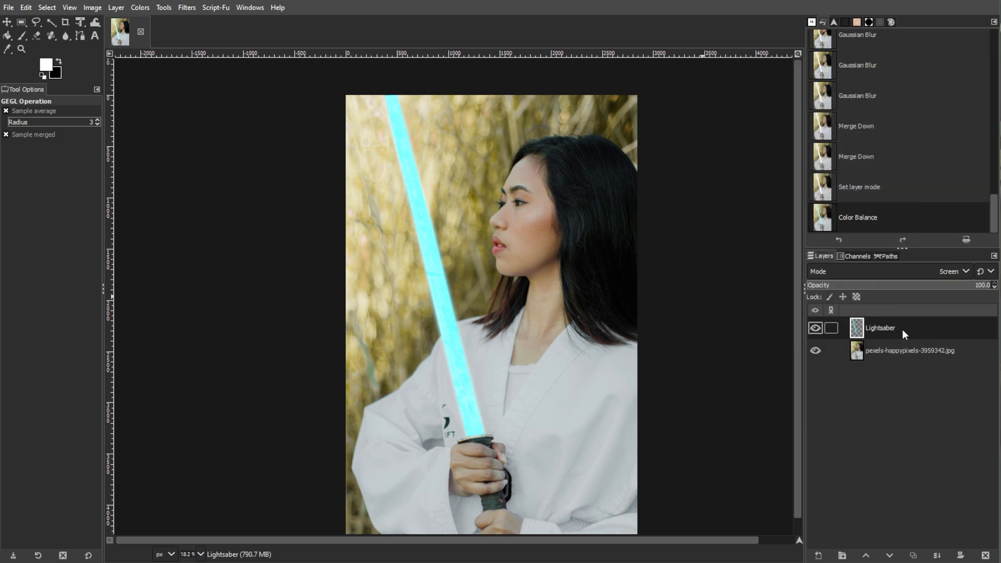
Try the Lightsaber layer's opacity at 87.2 and return it to 100.
{"action": "left_click", "coordinate": [969, 285]}
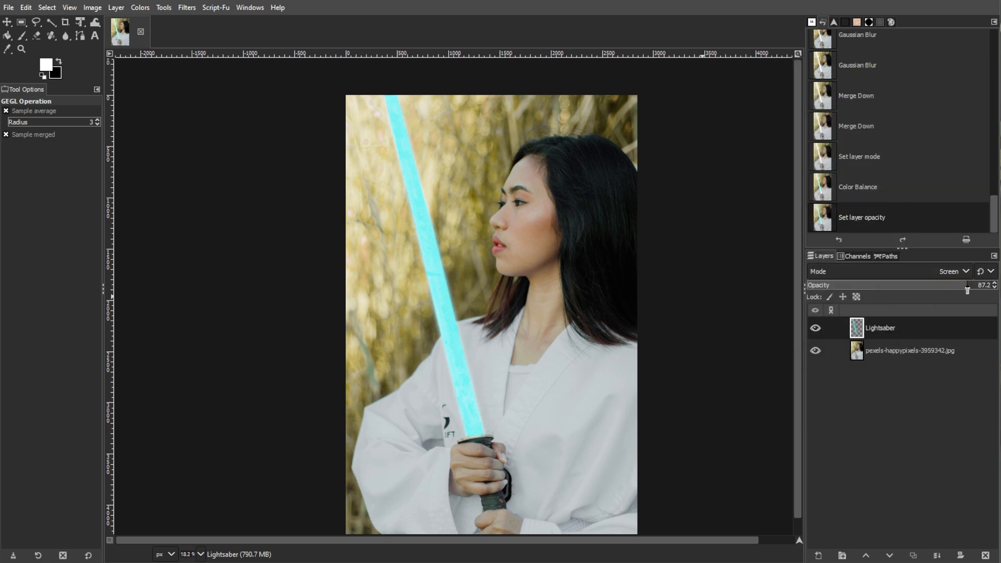
{"action": "left_click_drag", "start_coordinate": [966, 286], "coordinate": [997, 286]}
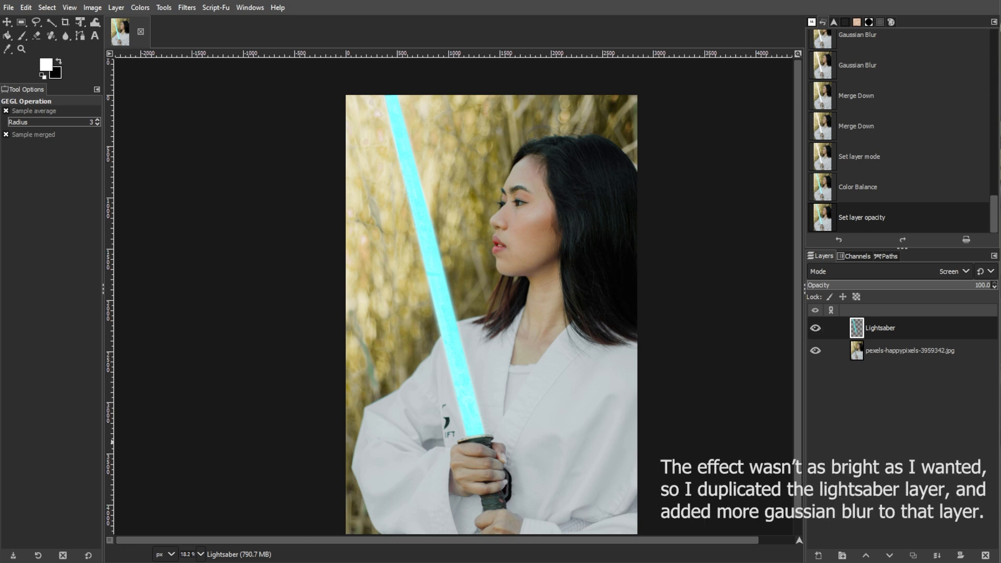
Duplicate the Lightsaber layer and apply a stronger Gaussian Blur to the copy to brighten the glow.
{"action": "key", "text": "shift+ctrl+d"}
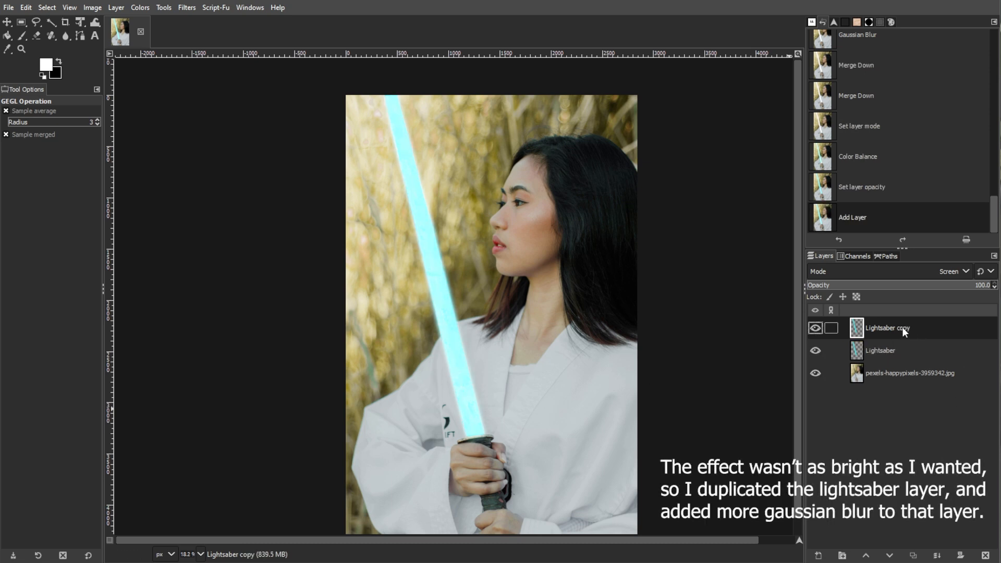
{"action": "left_click", "coordinate": [188, 11]}
{"action": "mouse_move", "coordinate": [209, 89]}
{"action": "left_click", "coordinate": [358, 103]}
{"action": "left_click_drag", "start_coordinate": [717, 129], "coordinate": [801, 131]}
{"action": "left_click", "coordinate": [837, 299]}
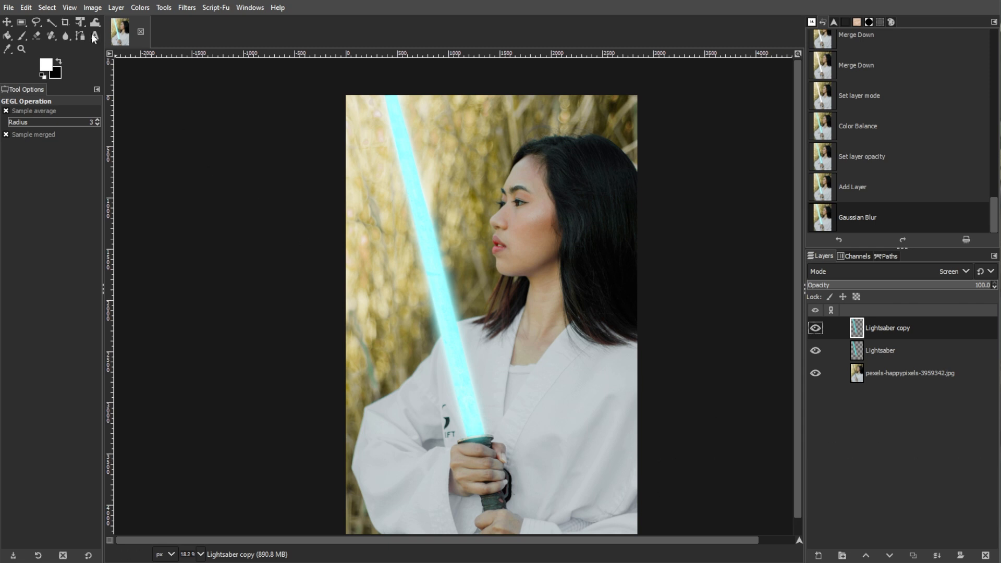
{"action": "left_click", "coordinate": [9, 8]}
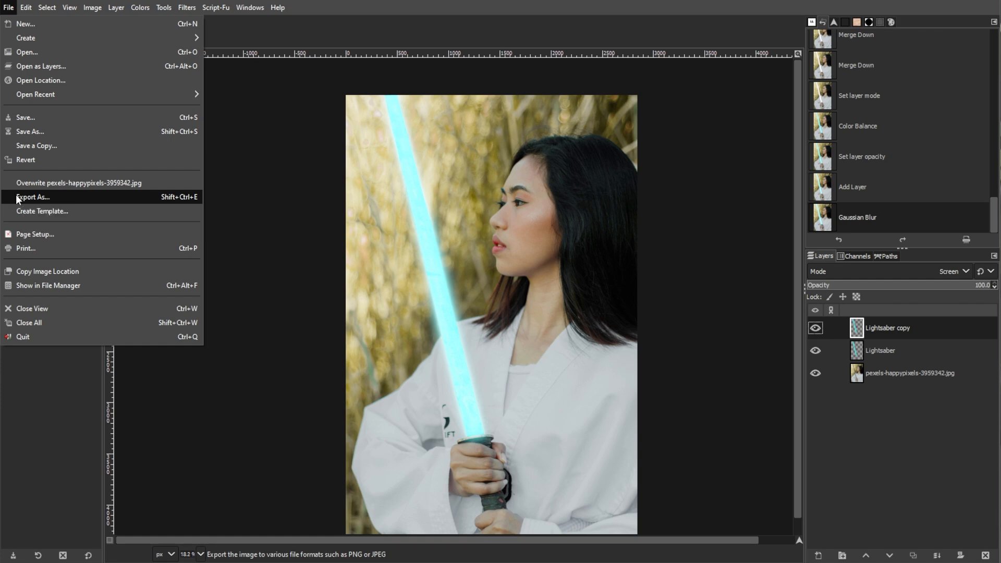
{"action": "left_click", "coordinate": [80, 415]}
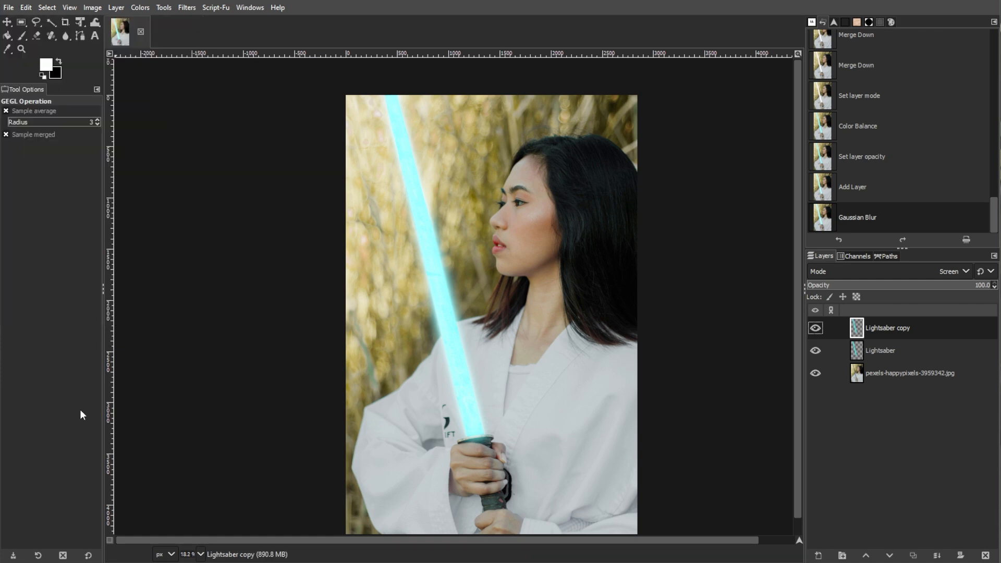